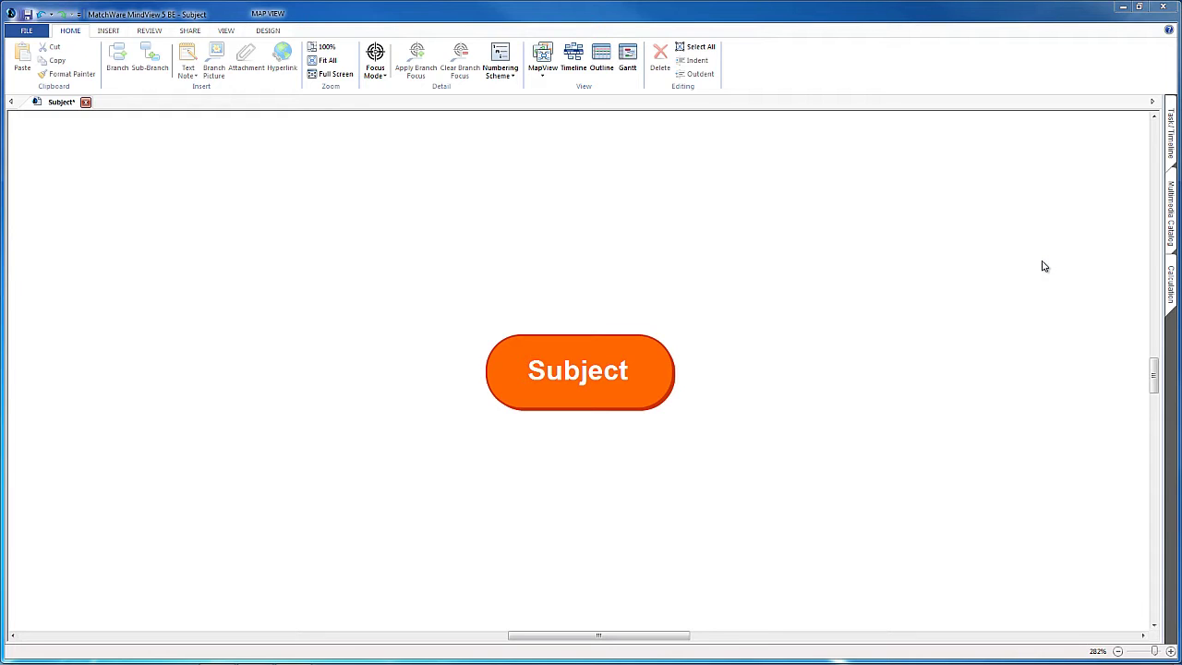
- Retitle the central Subject topic as 'Making A Cup Of Tea' and reselect it
click(531, 388)
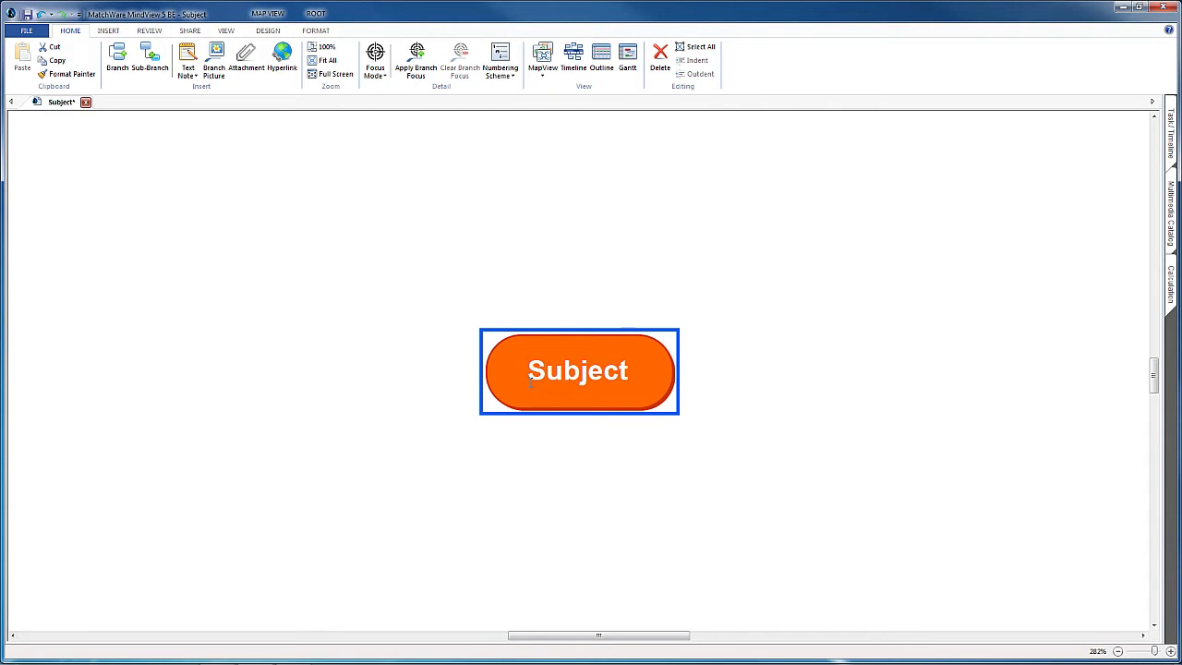
click(774, 388)
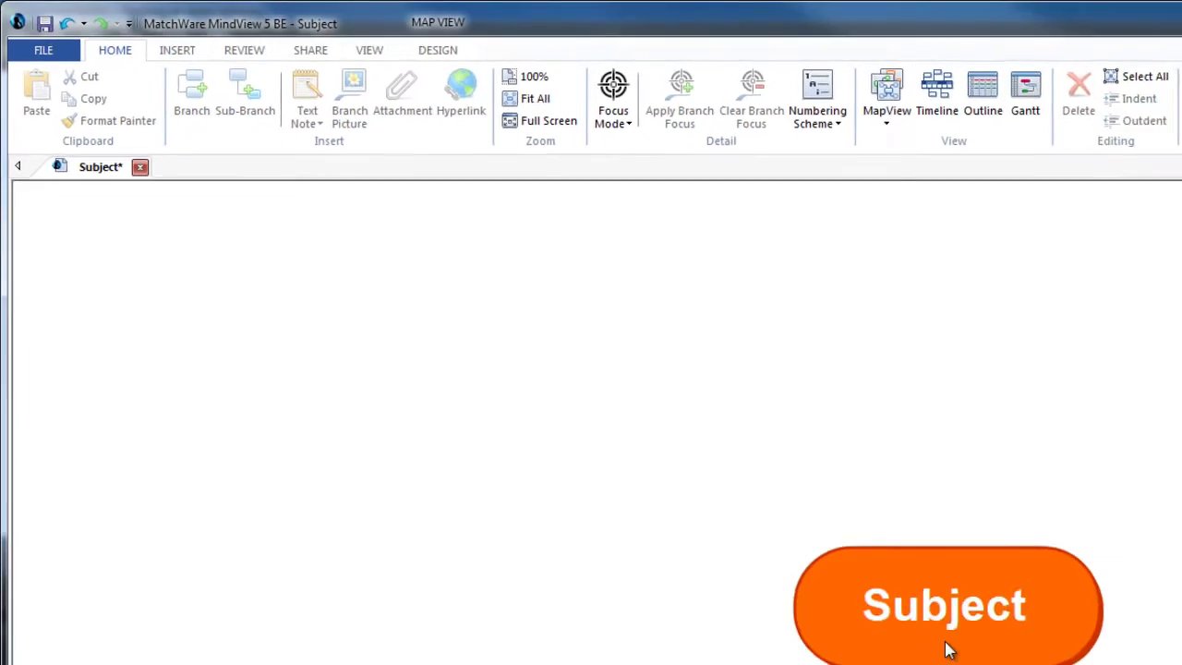
click(570, 367)
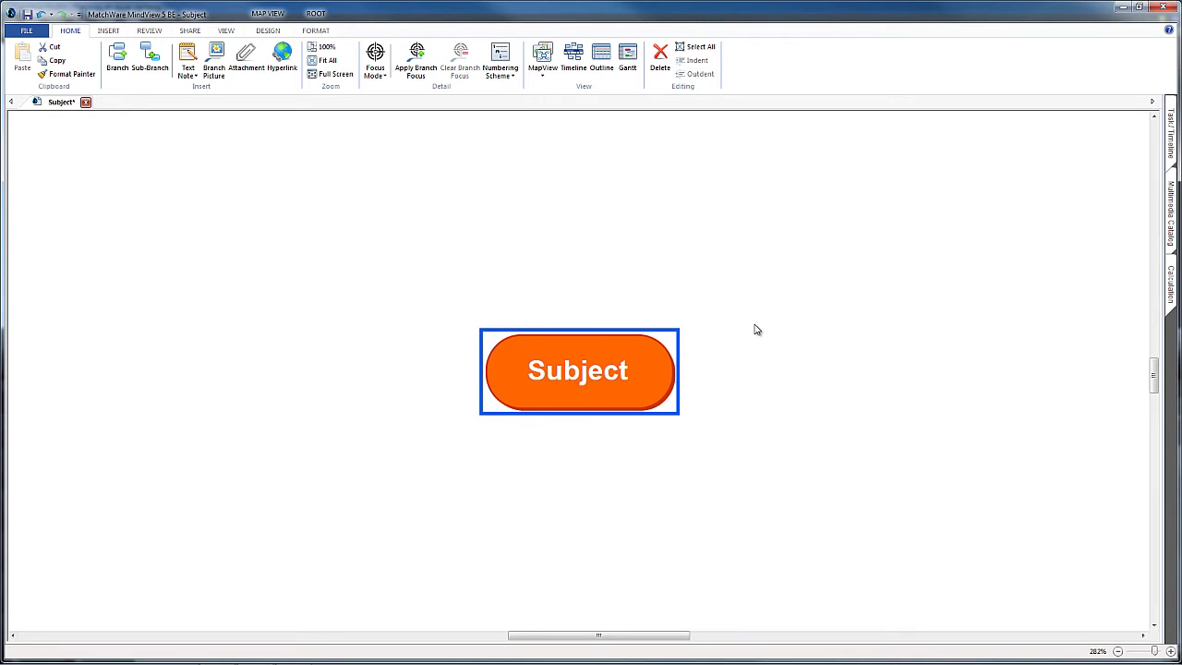
text(Making A C)
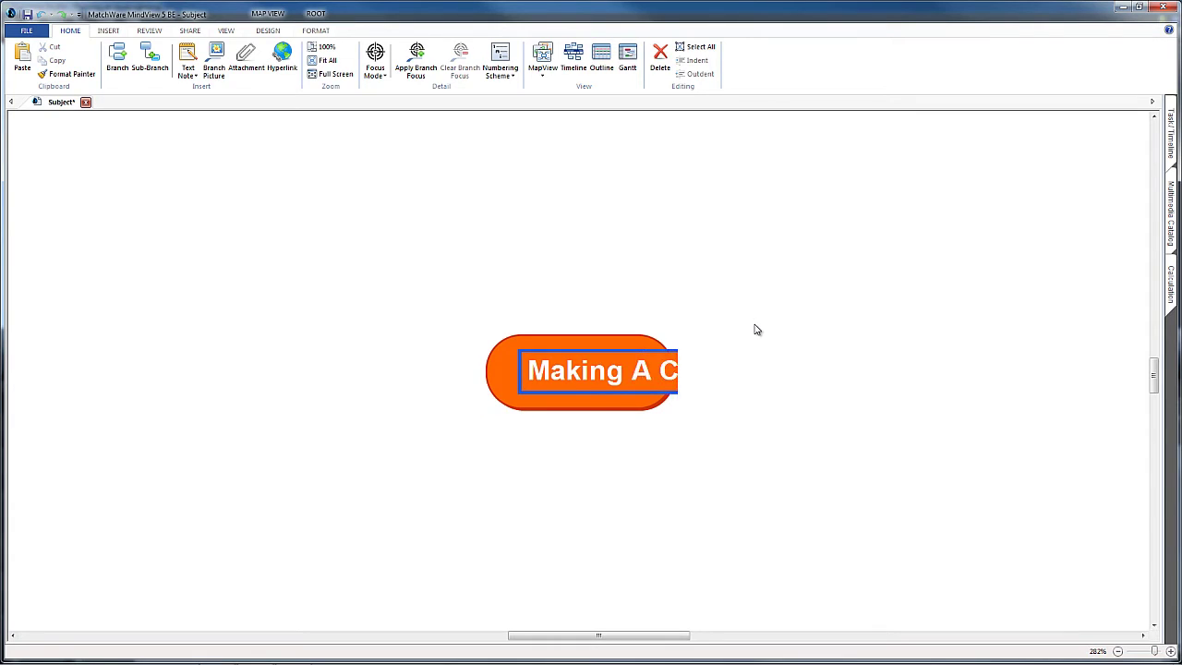
text(up Of Tea)
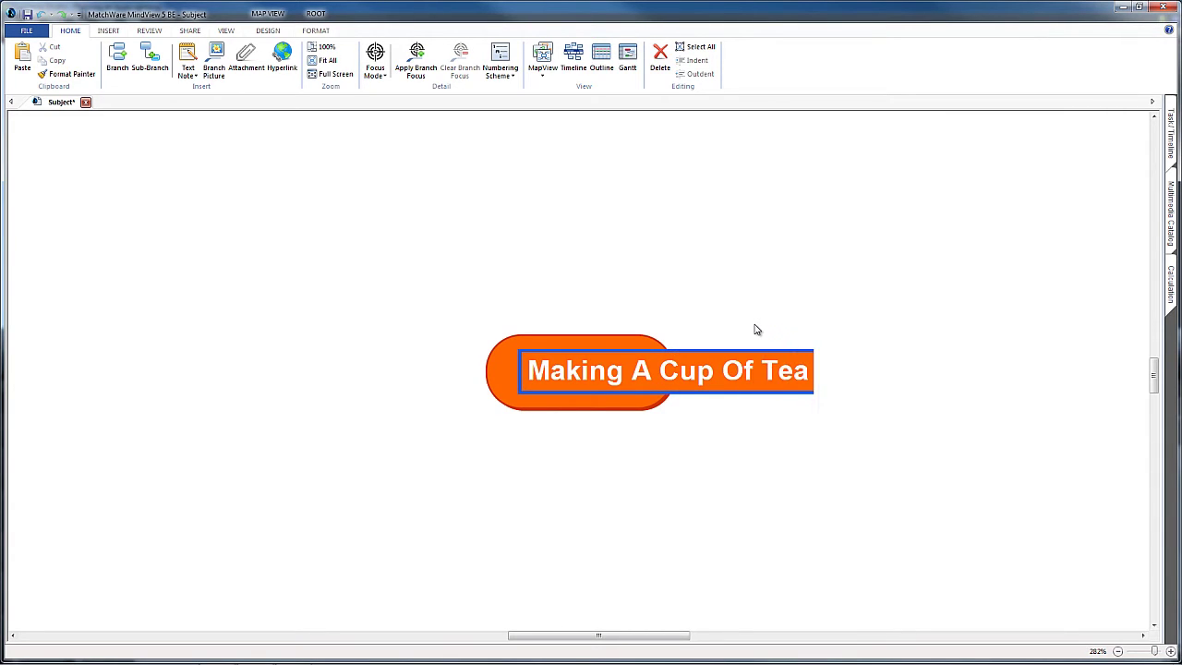
key(Return)
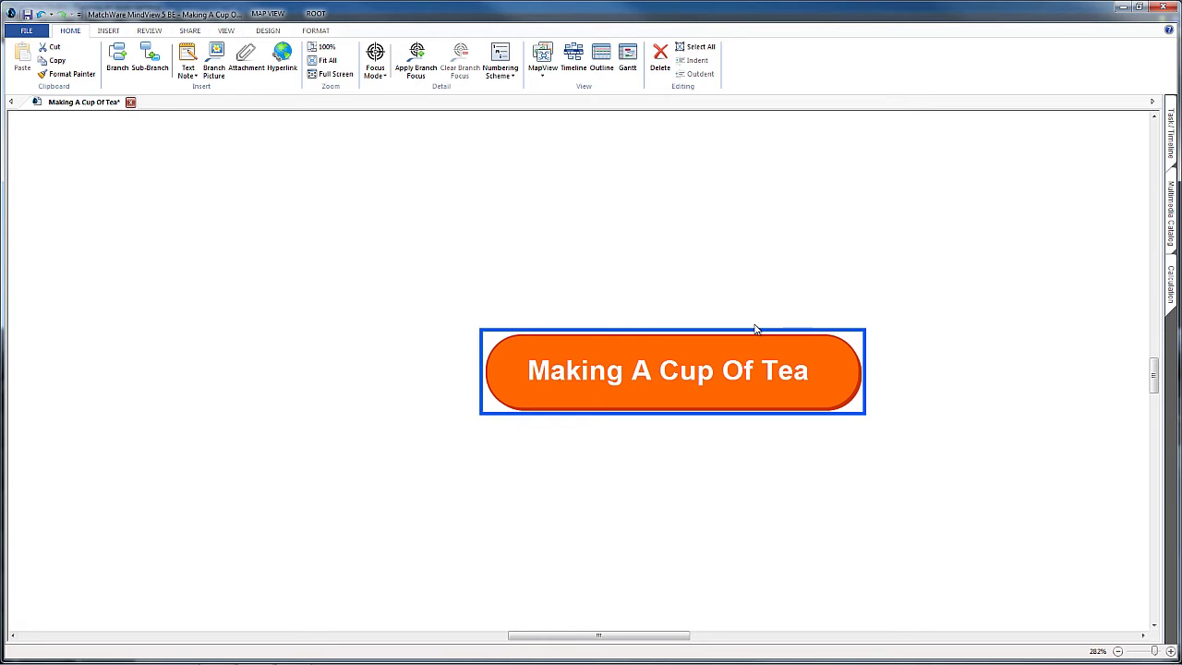
click(628, 494)
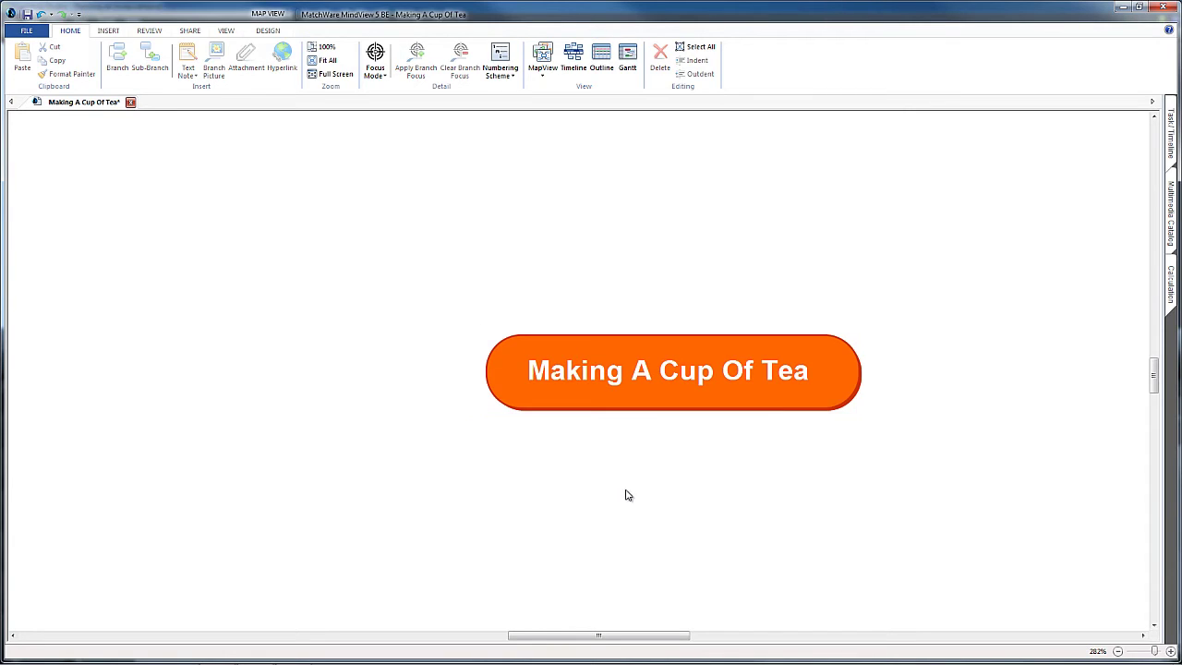
click(647, 372)
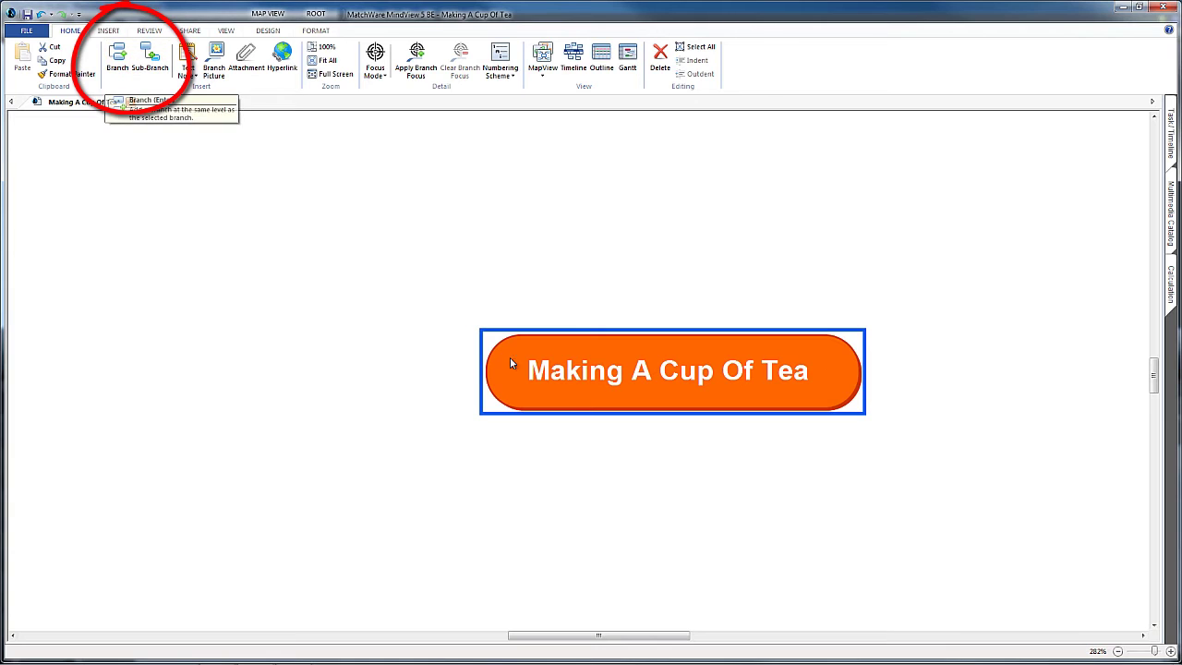
- Add a first branch off the central topic named 'teabag'
key(Insert)
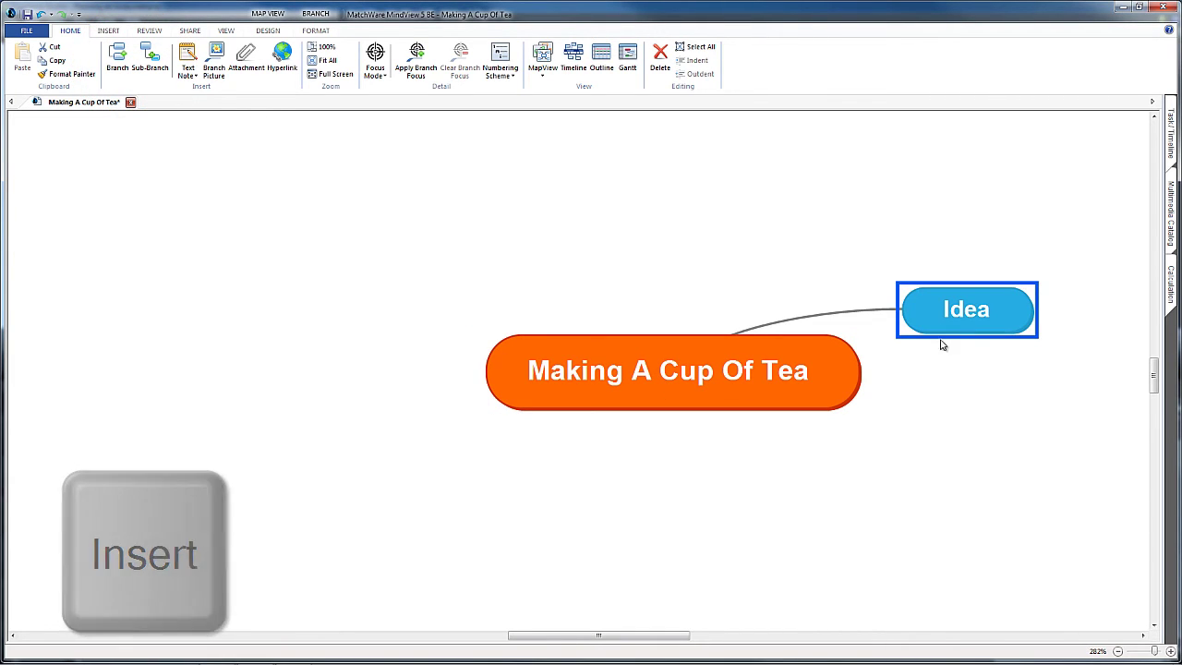
click(931, 454)
click(968, 315)
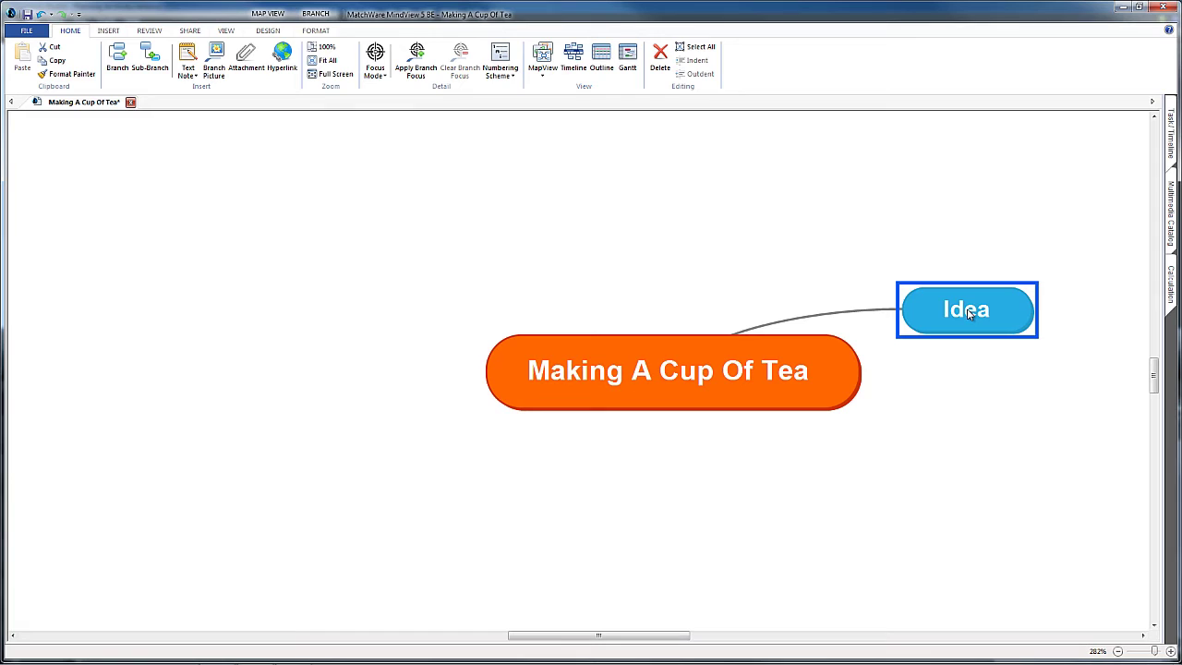
text(tea)
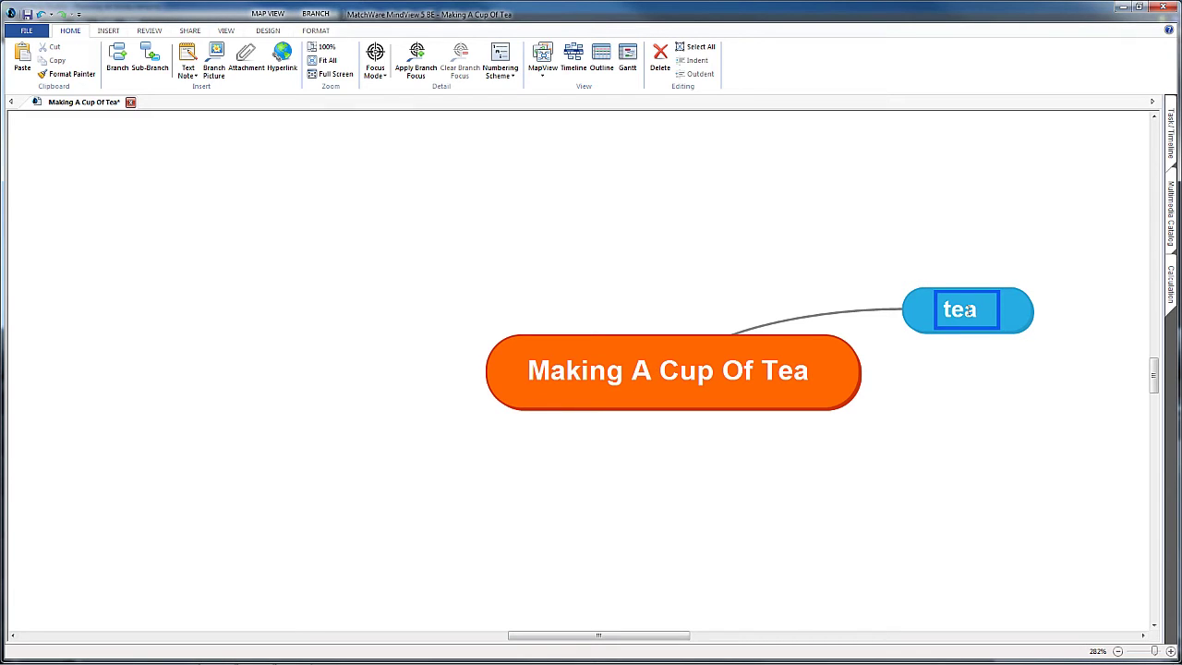
text(bag)
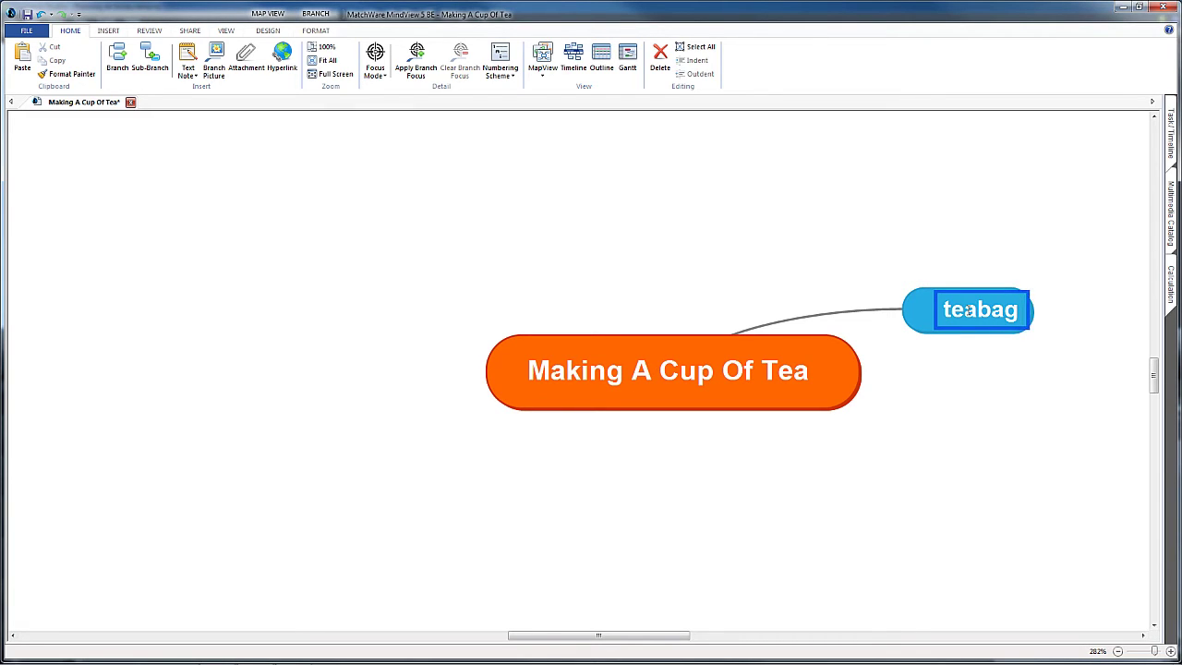
key(Return)
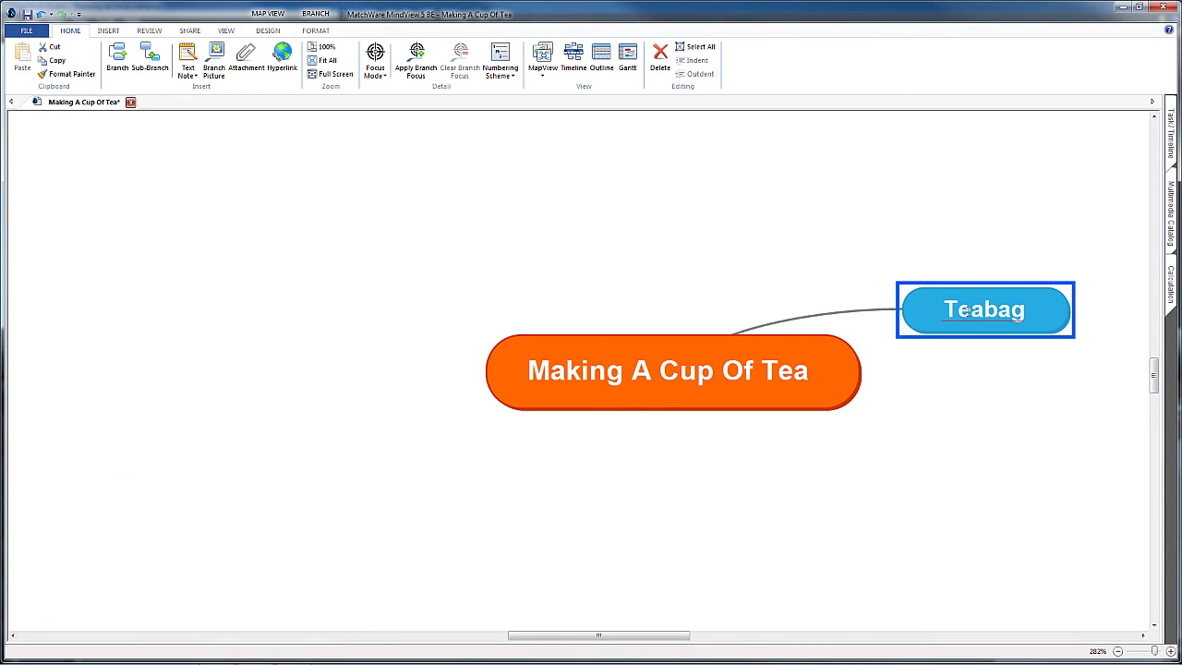
- Add branches named milk, water, cup and kettle, plus one extra unnamed Idea branch
key(Return)
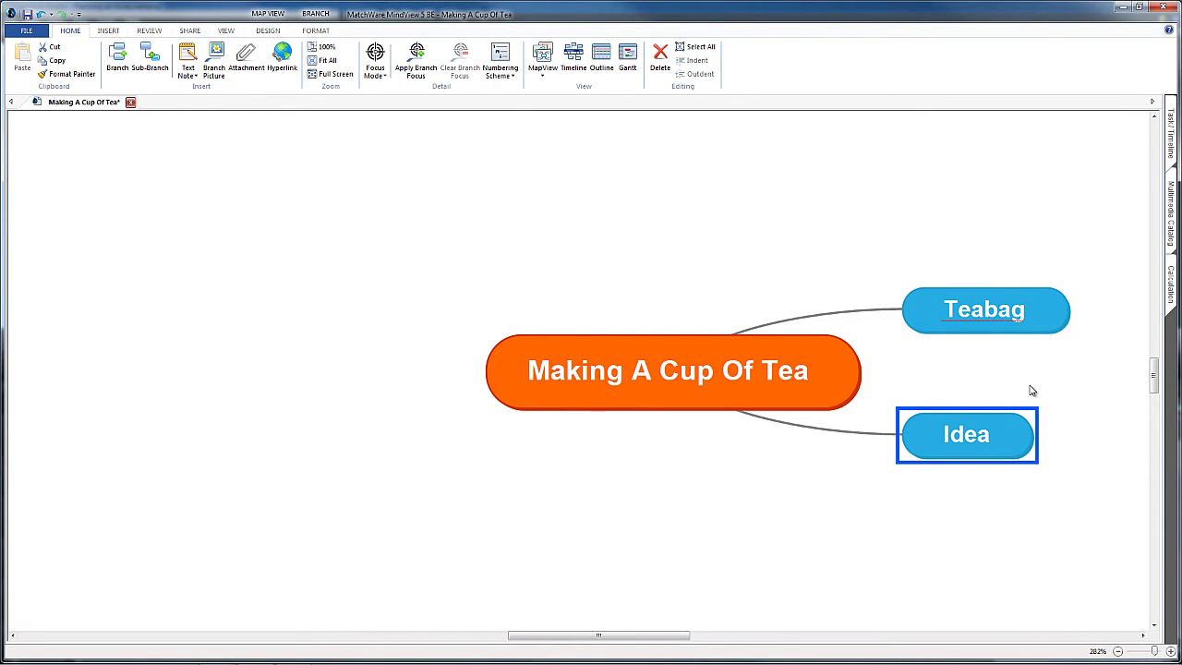
text(milk)
key(Return)
key(Return)
text(water)
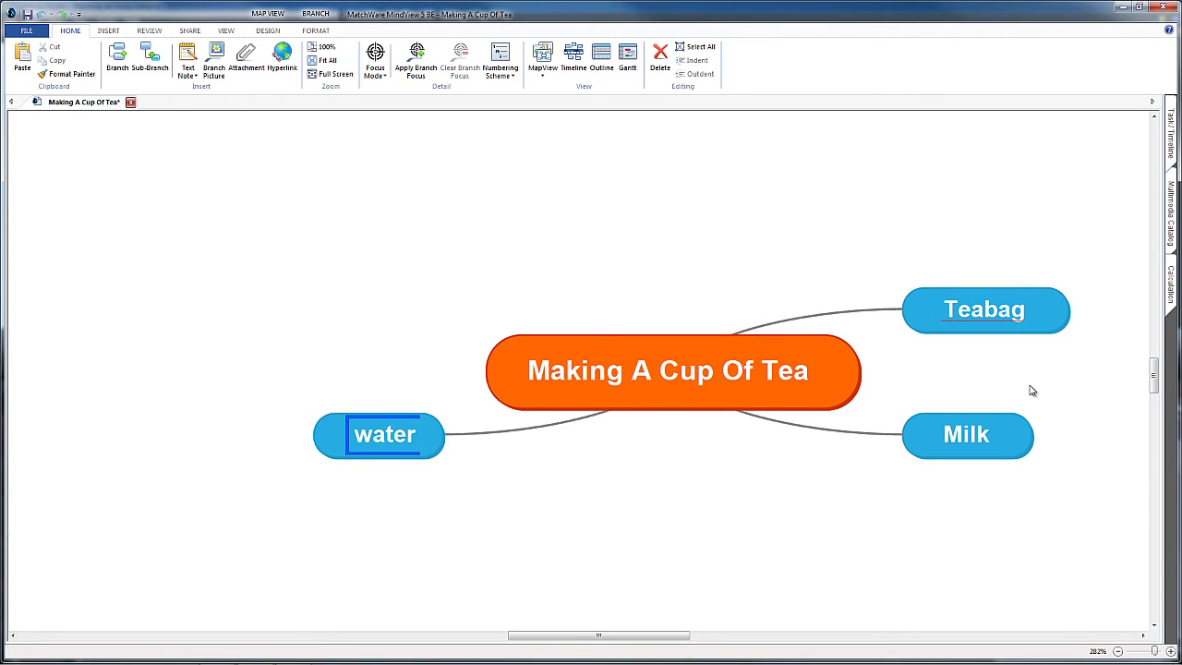
key(Return)
key(Return)
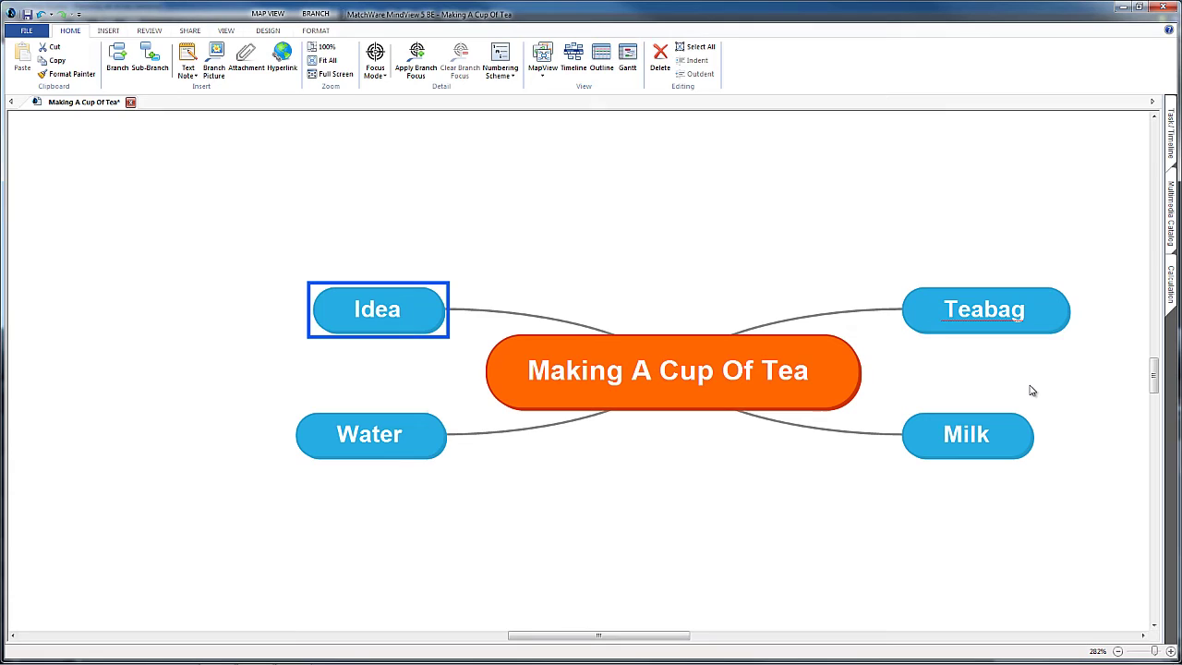
text(cup)
key(Return)
key(Return)
text(kettle)
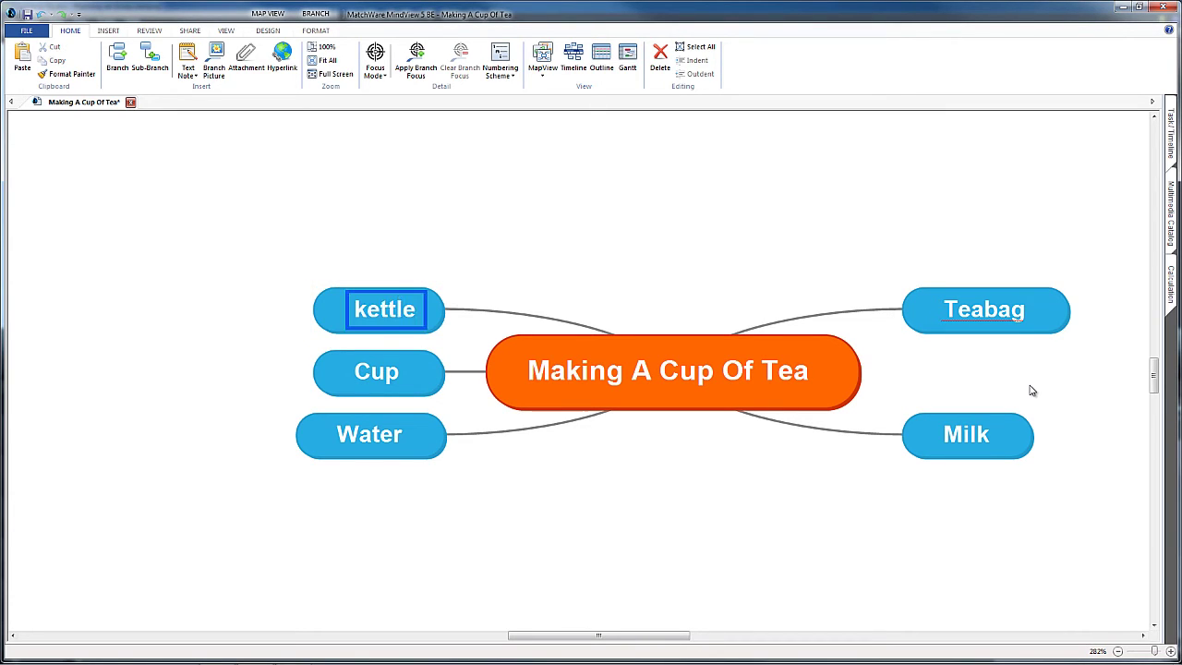
key(Return)
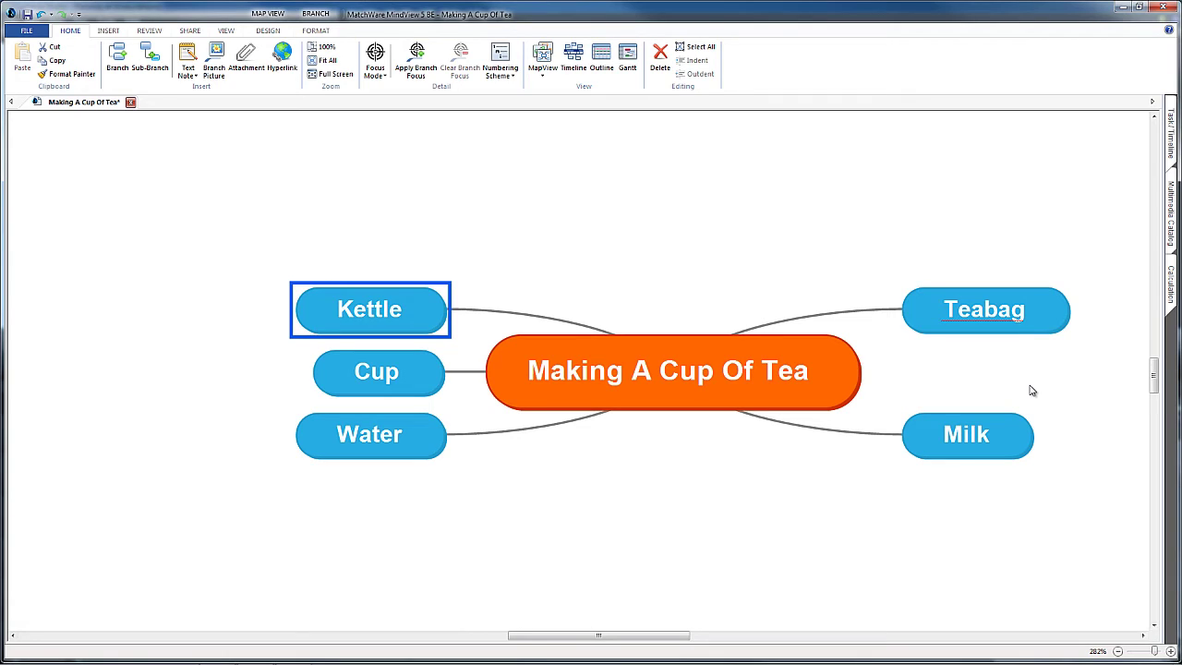
key(Return)
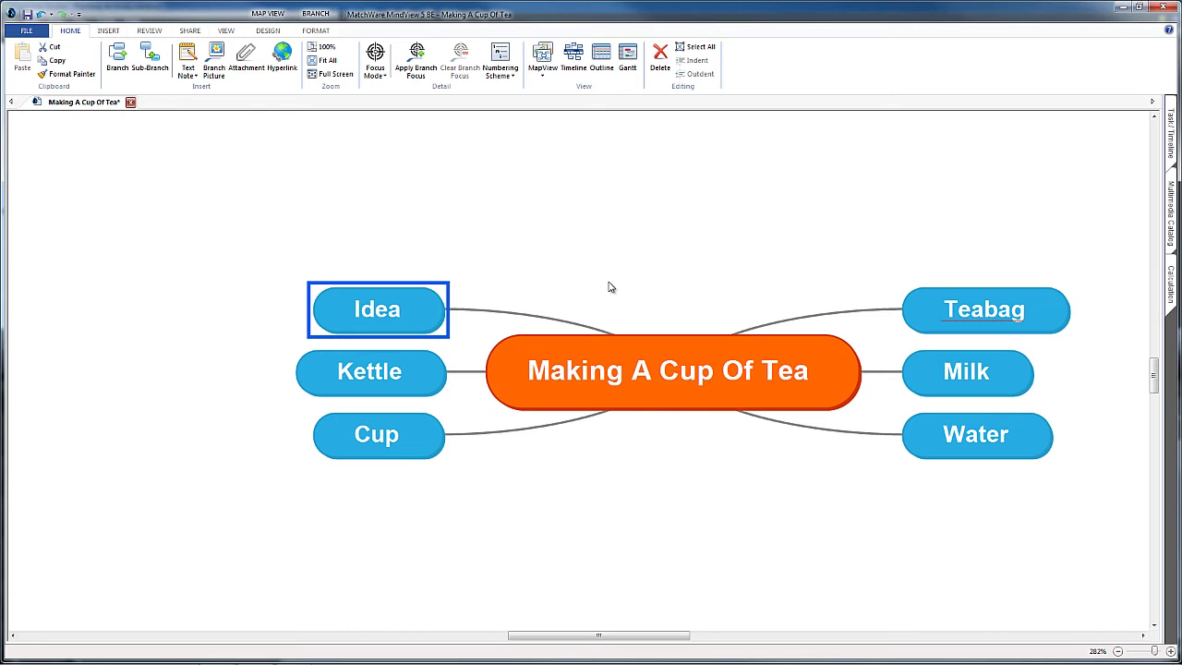
- Rename the new Idea branch to 'equipment'
click(395, 309)
drag(405, 309, 318, 317)
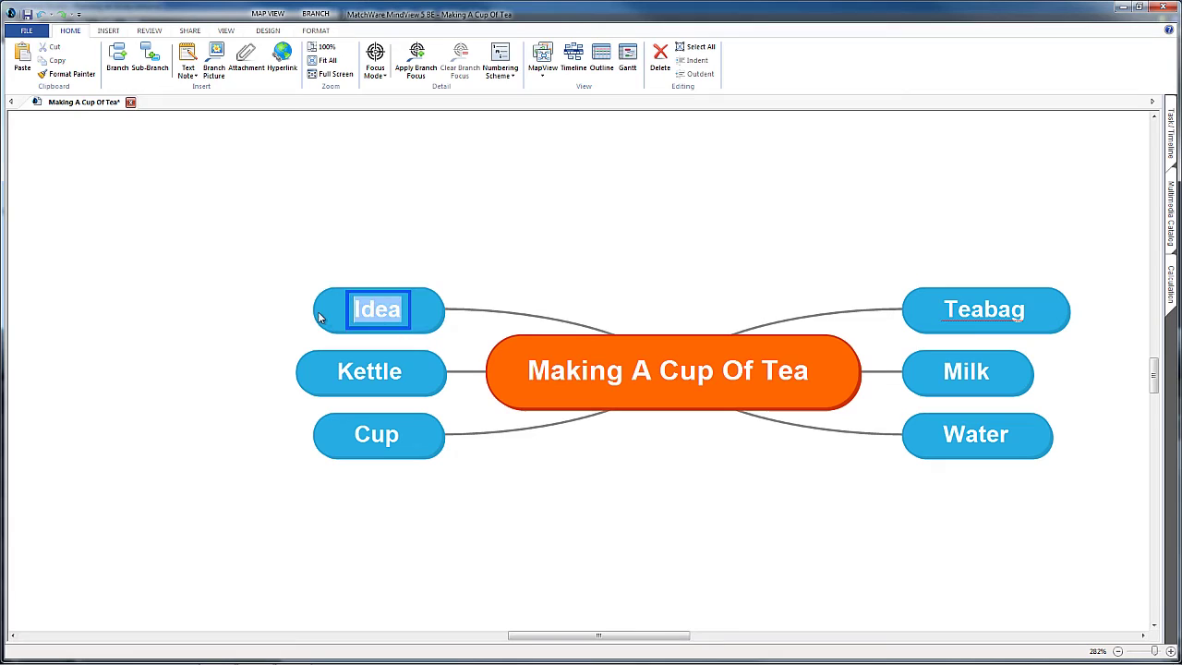
text(equipment)
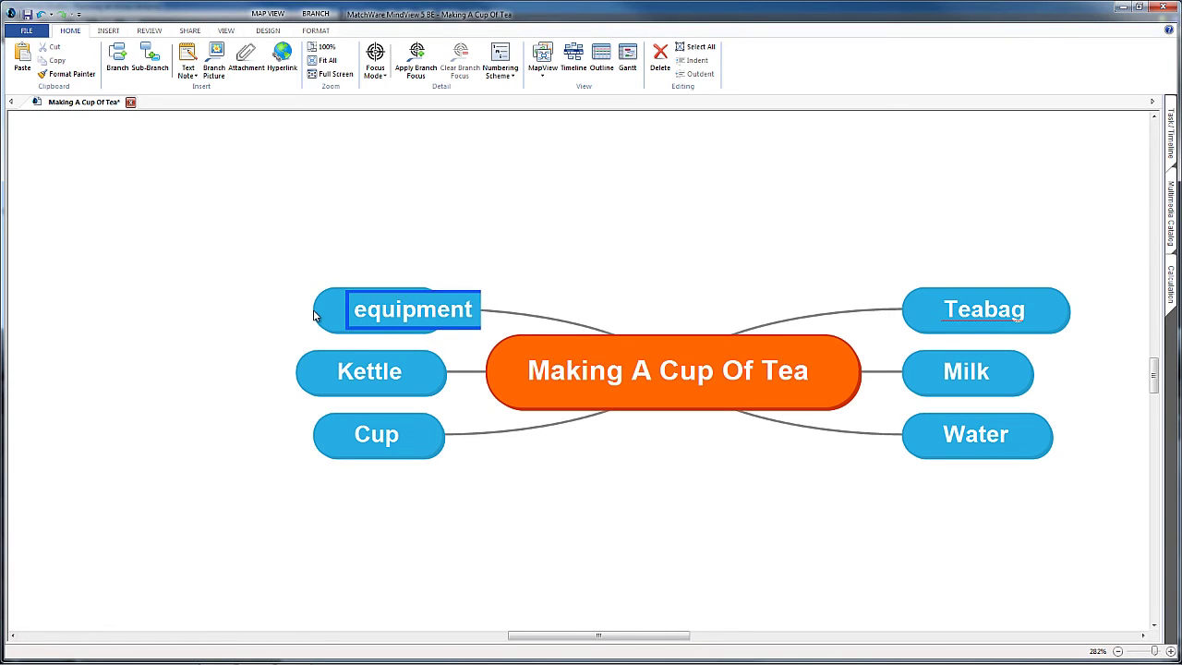
key(Return)
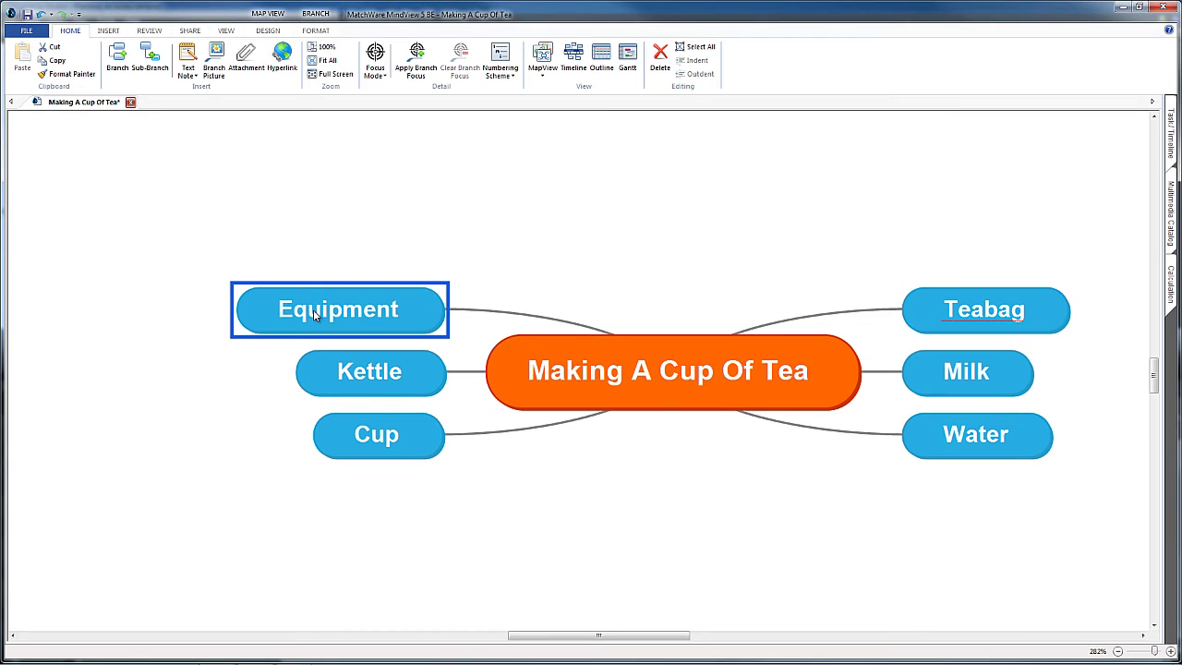
- Drag Kettle onto Equipment so it becomes its sub-branch
click(404, 368)
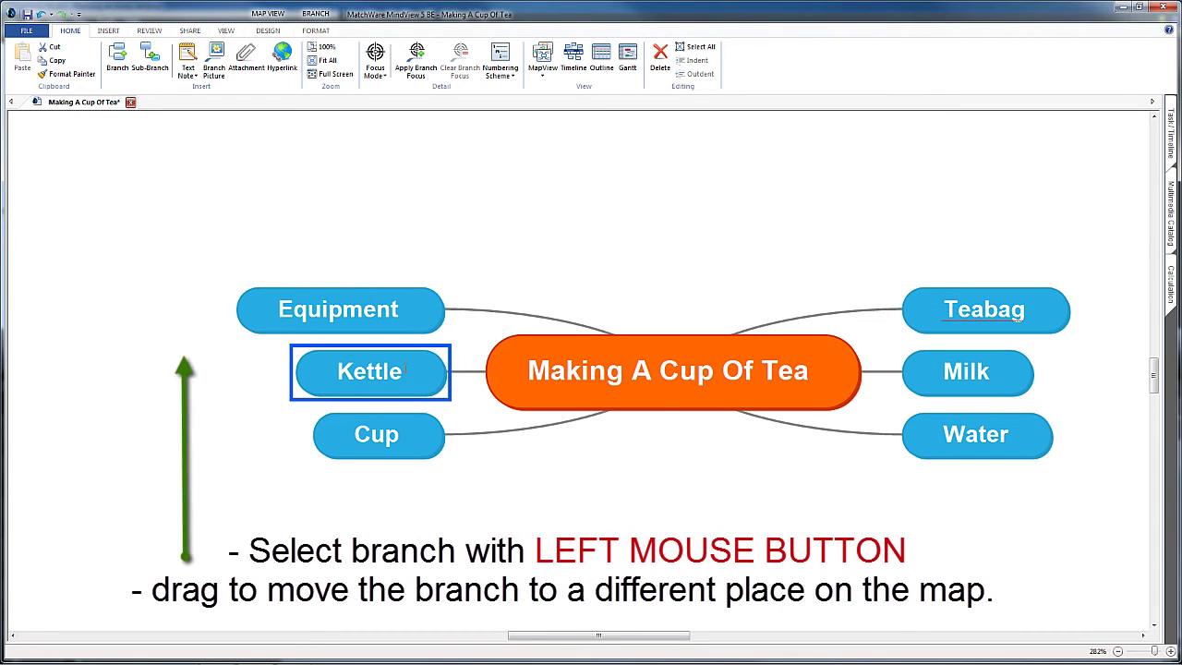
drag(395, 368, 332, 318)
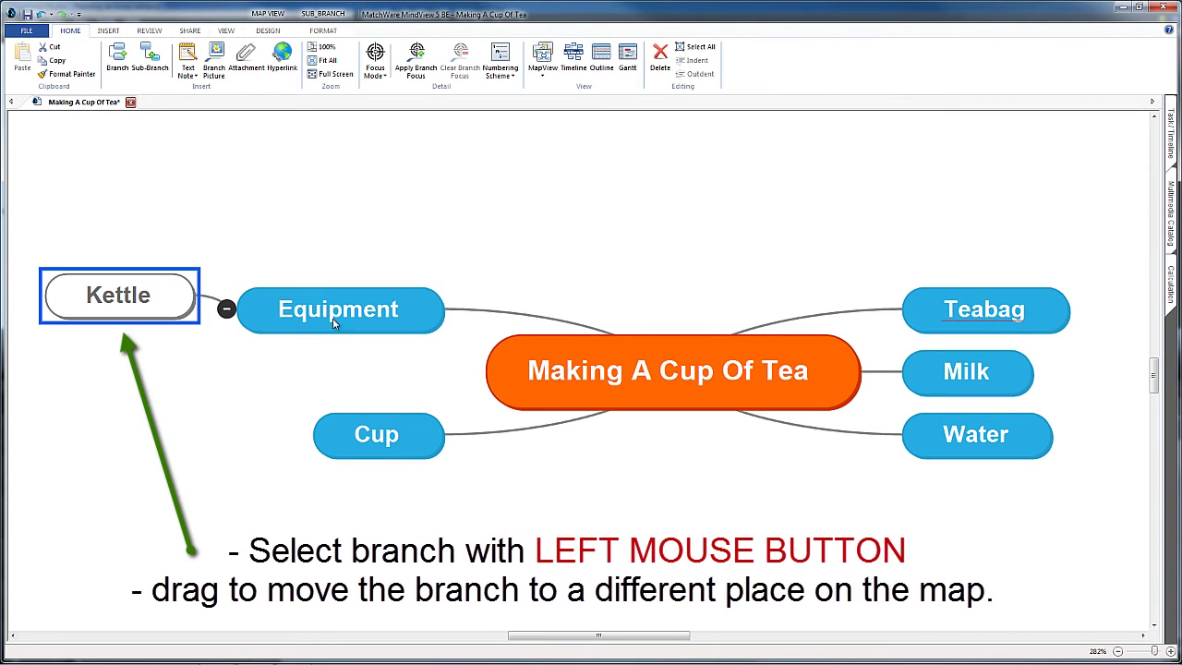
click(410, 389)
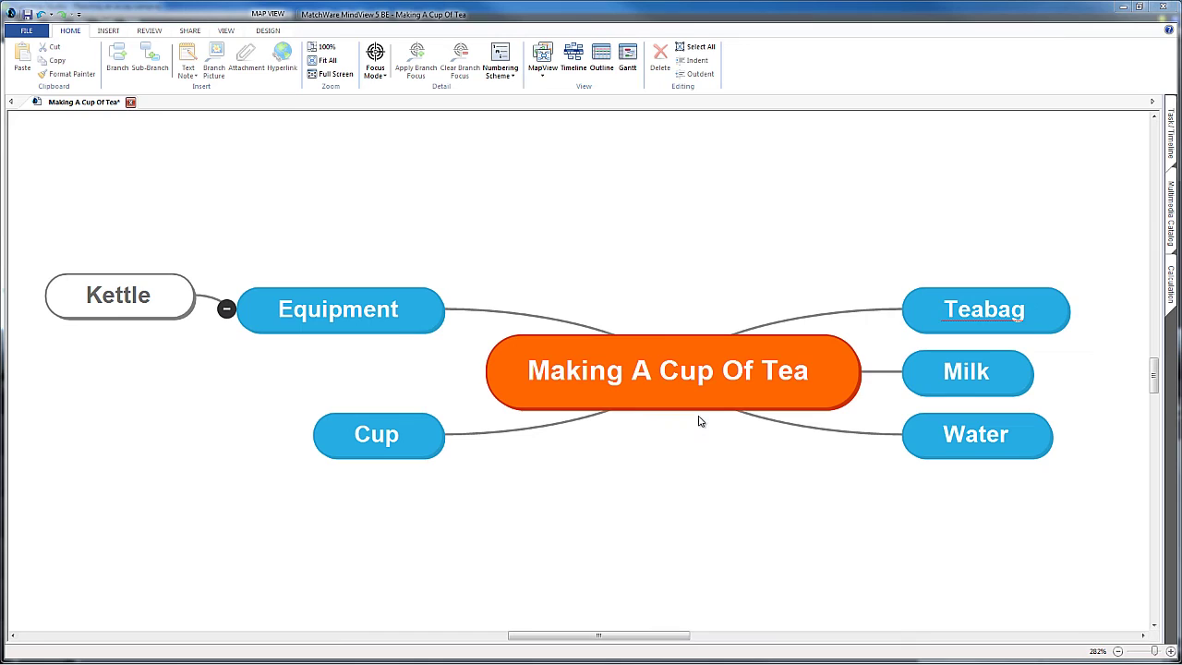
- Add a new main branch named 'ingredients' to the central topic
click(633, 372)
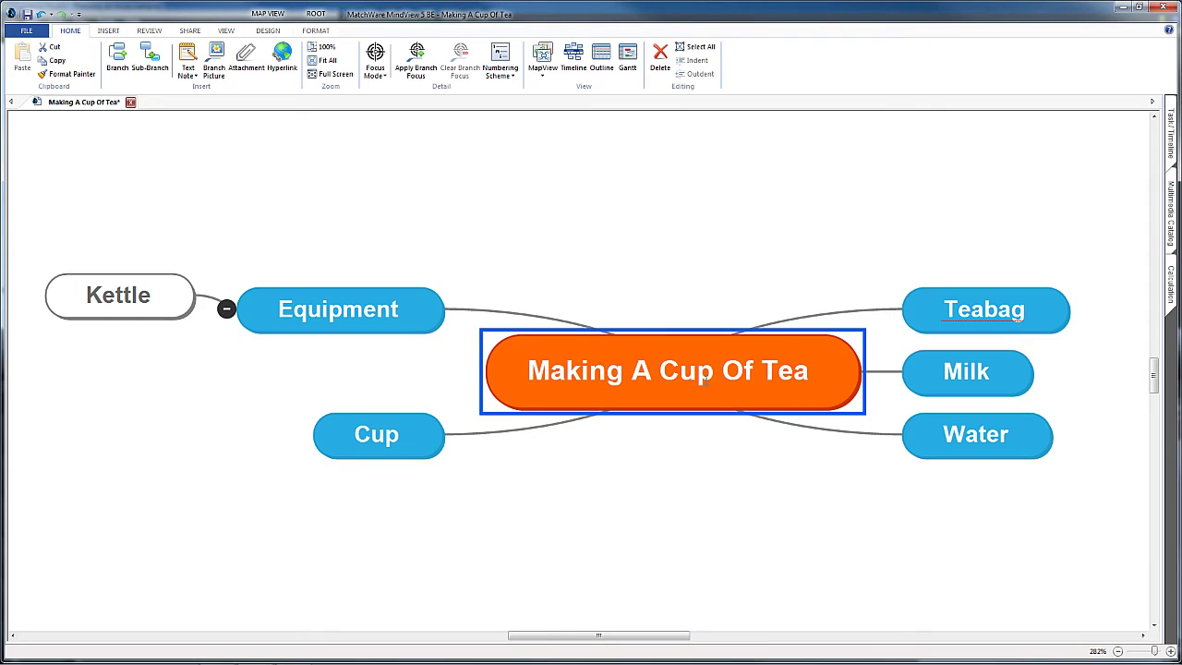
key(Insert)
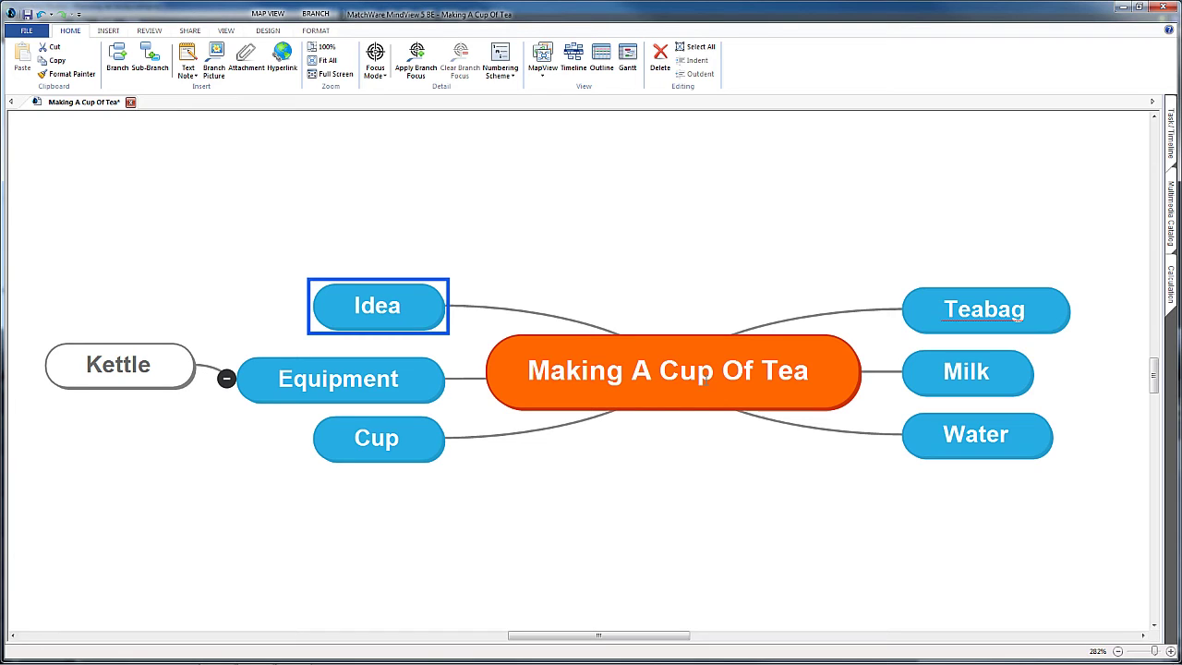
text(in)
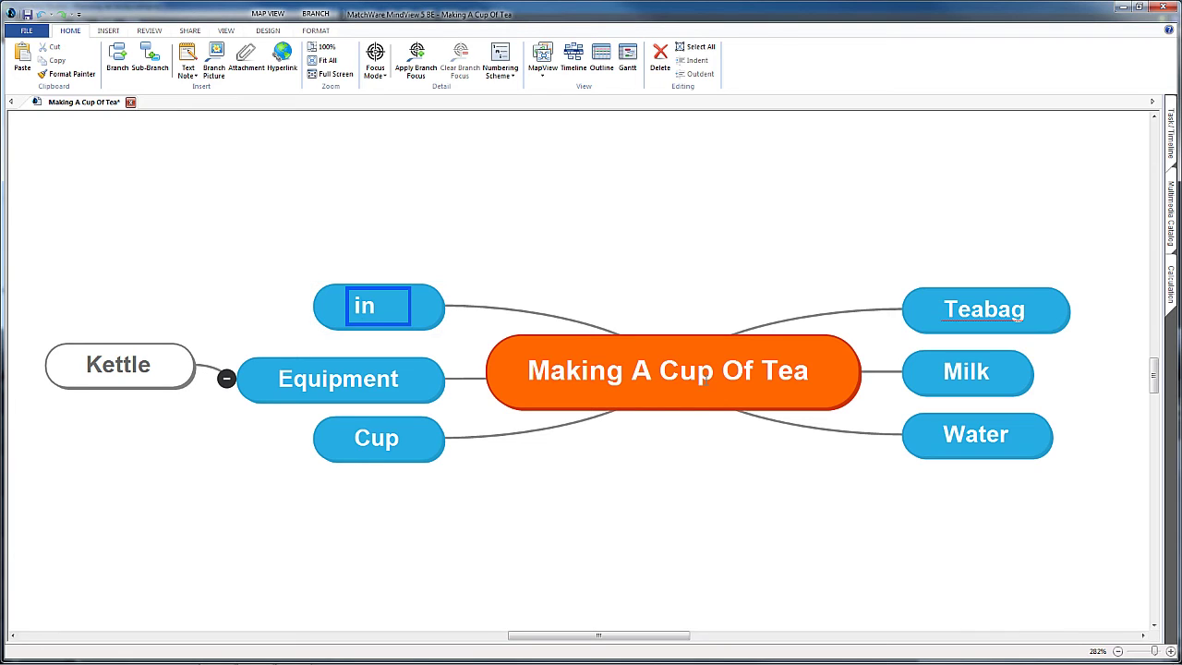
text(gredients)
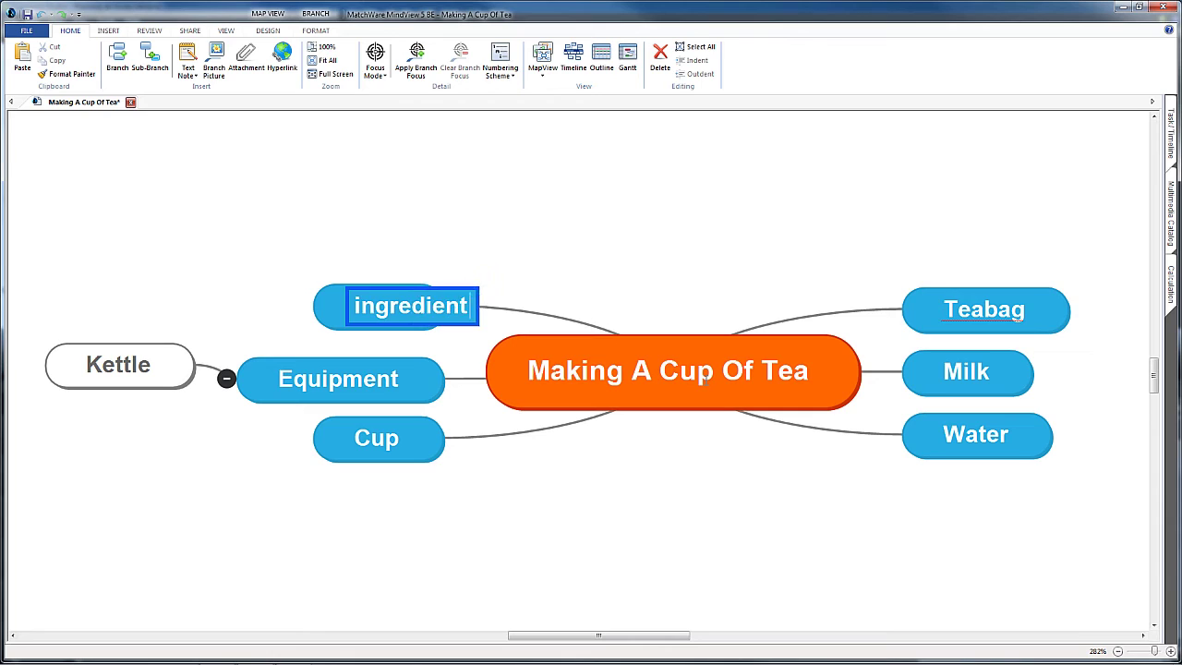
key(Return)
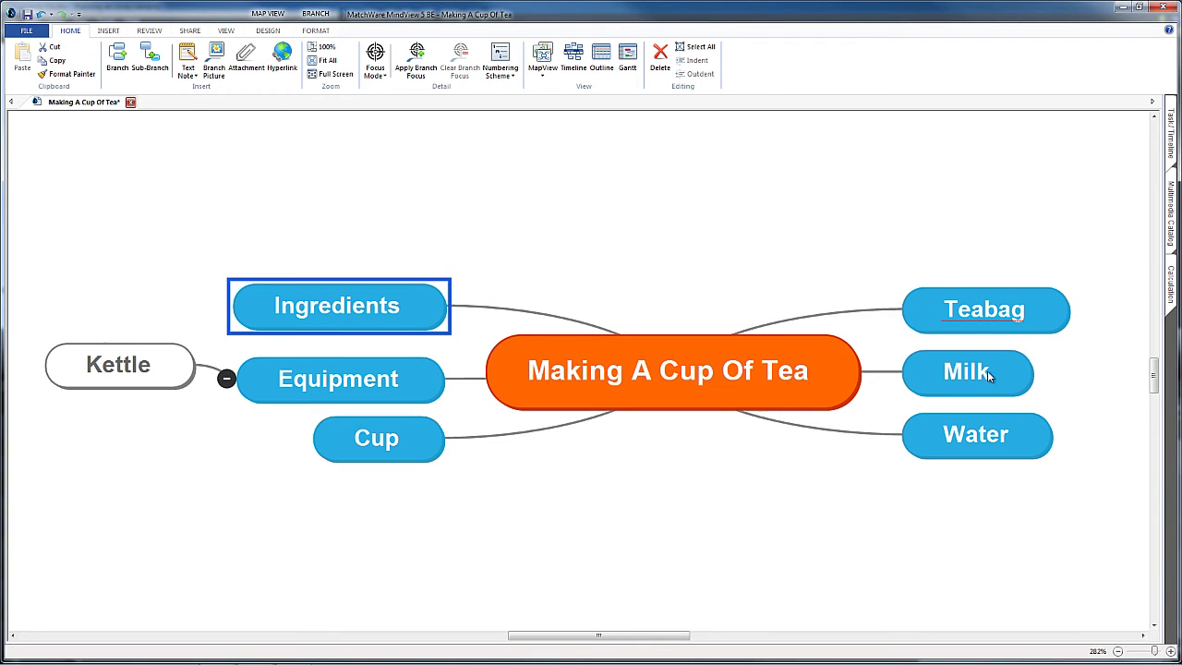
- Move Milk, Water and Teabag under Ingredients and Cup under Equipment below Kettle
drag(966, 373, 74, 277)
click(958, 384)
drag(752, 378, 357, 314)
click(1002, 445)
drag(1002, 445, 129, 480)
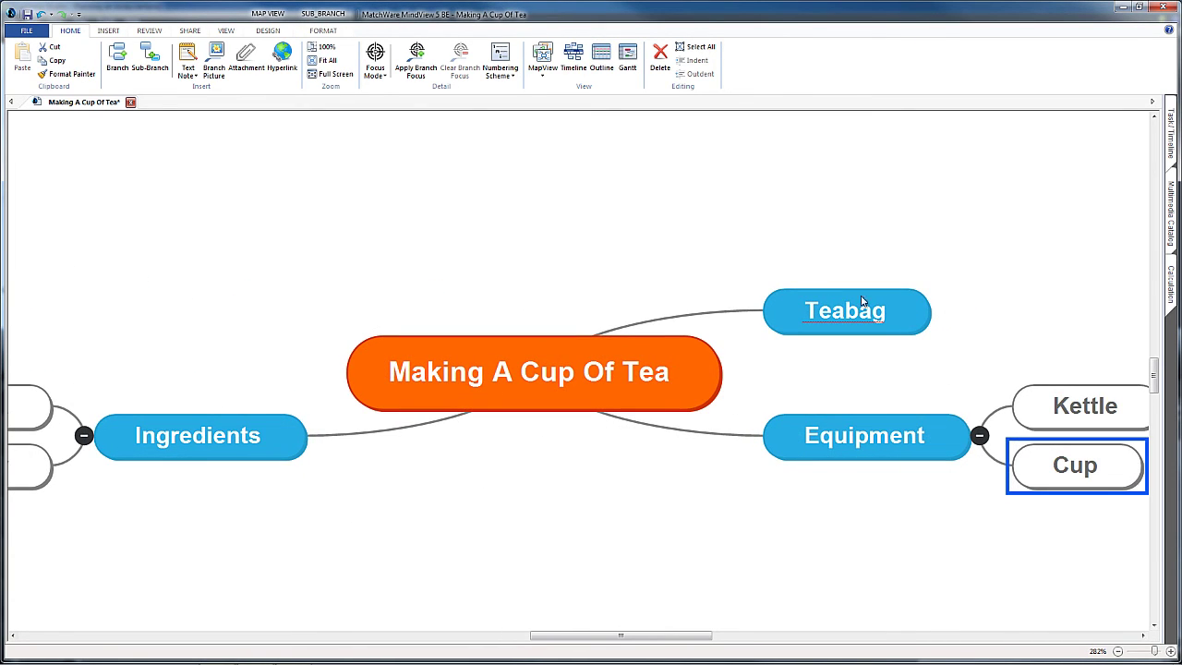
click(821, 319)
drag(855, 313, 257, 436)
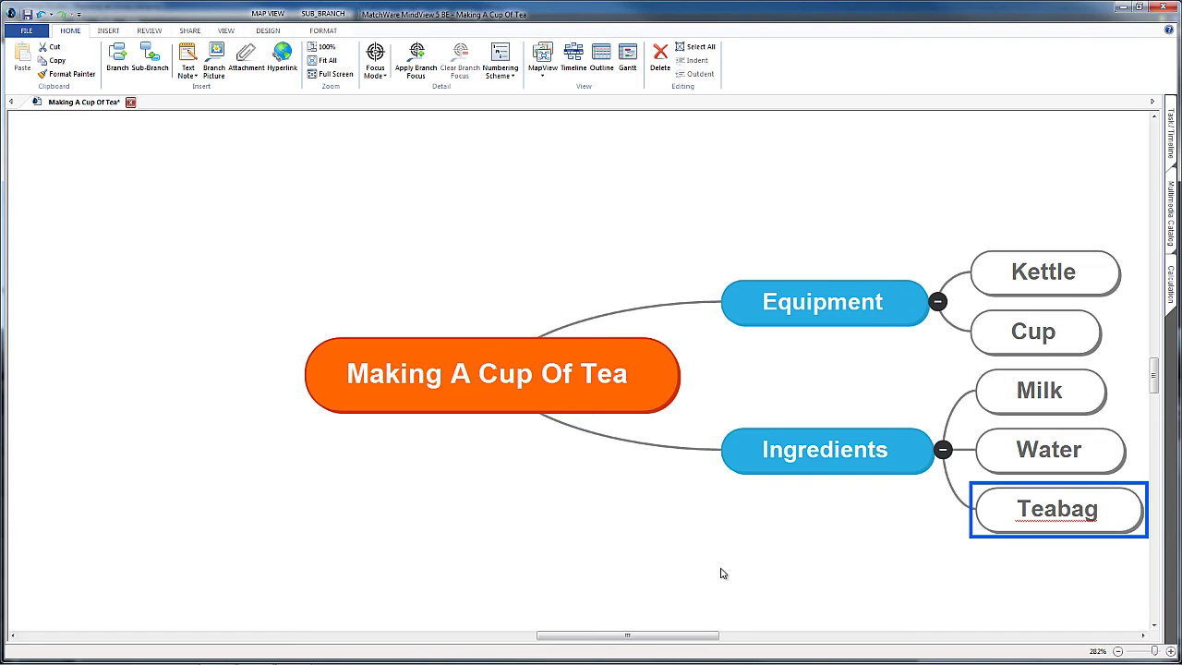
key(Home)
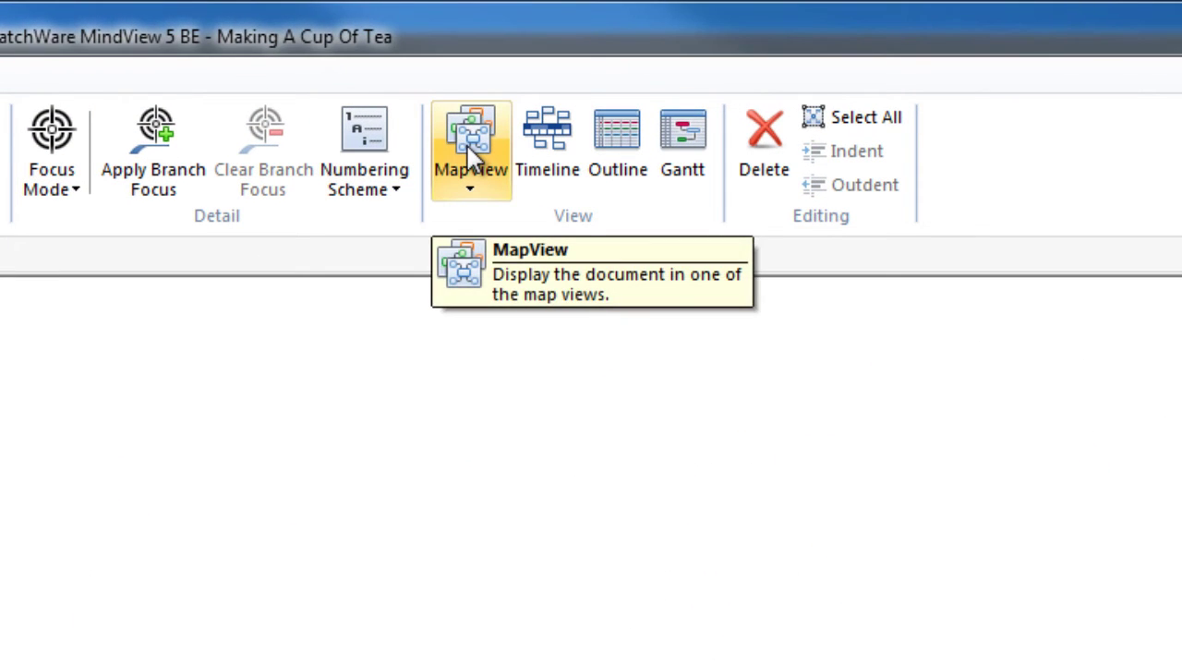
- Switch the map to the Top Down layout with Ingredients placed before Equipment
click(471, 158)
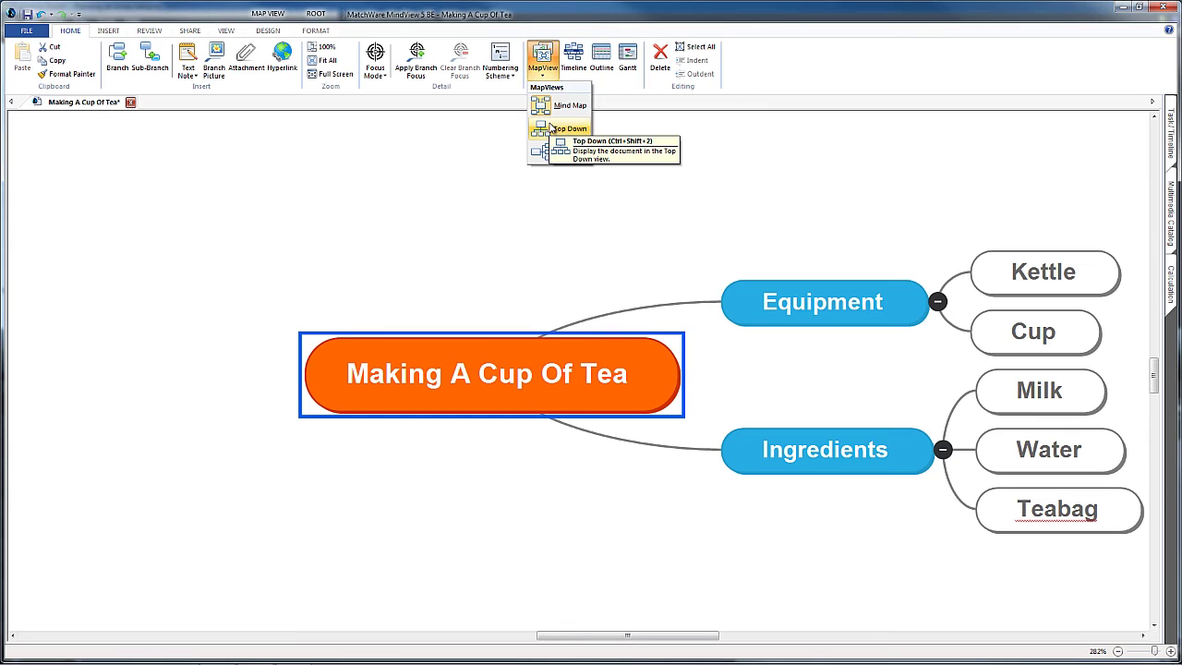
click(565, 129)
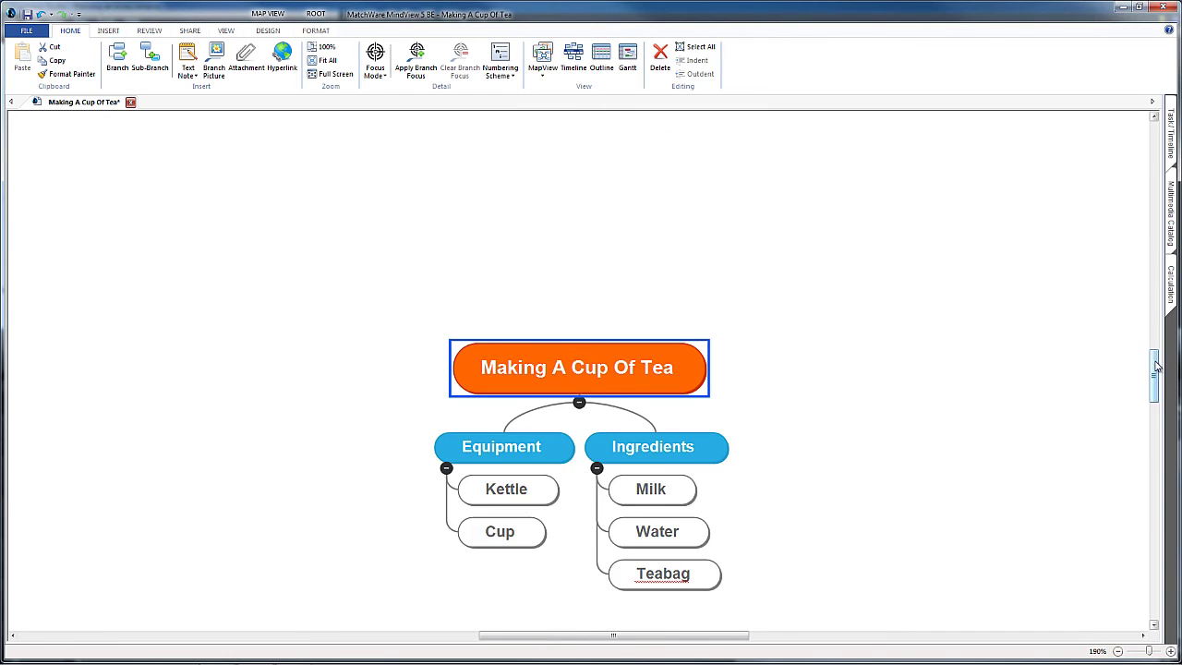
click(941, 425)
click(504, 340)
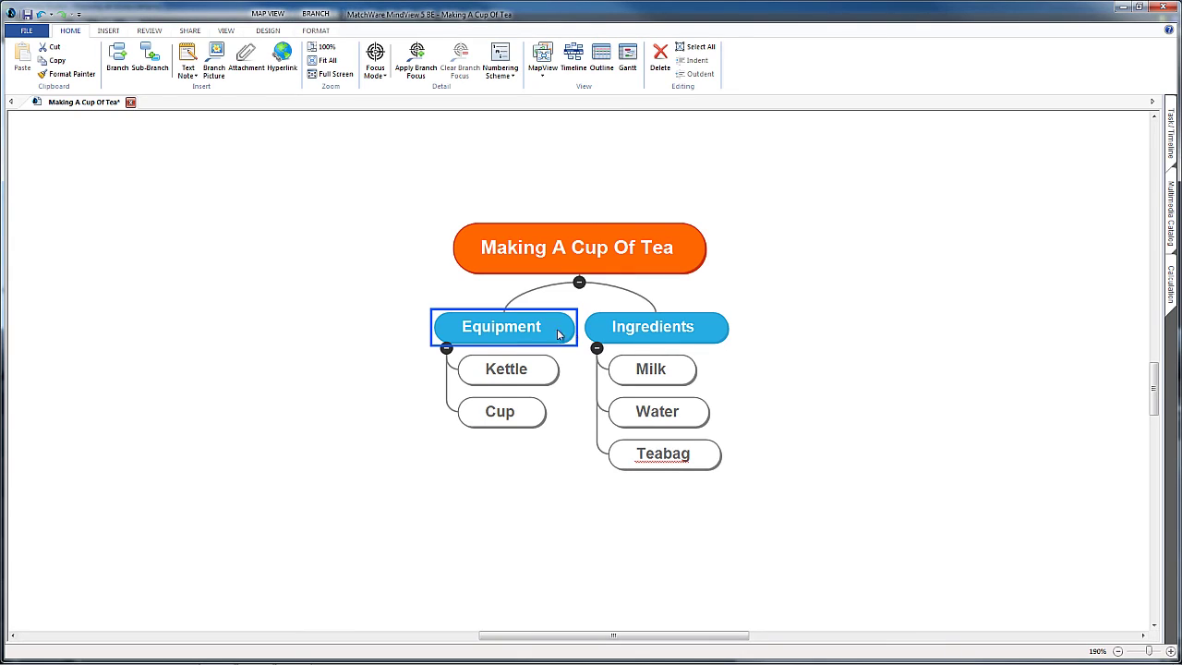
click(665, 332)
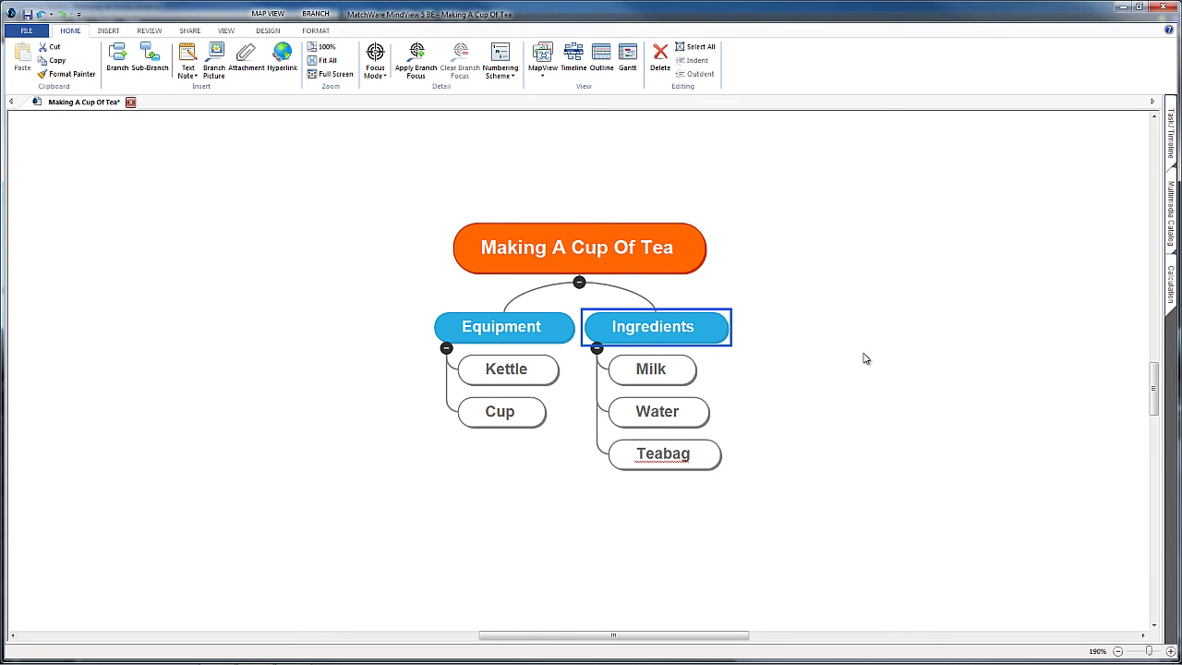
click(499, 373)
click(495, 418)
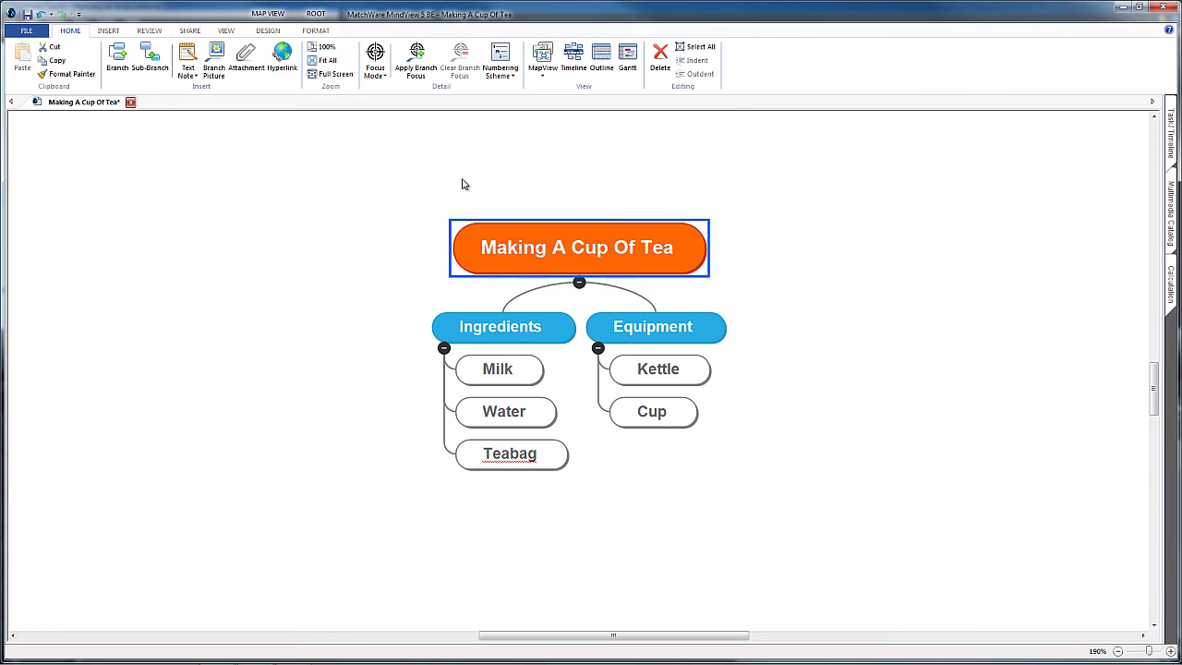
- Bring up the Numbering Scheme options on the Home ribbon
click(394, 169)
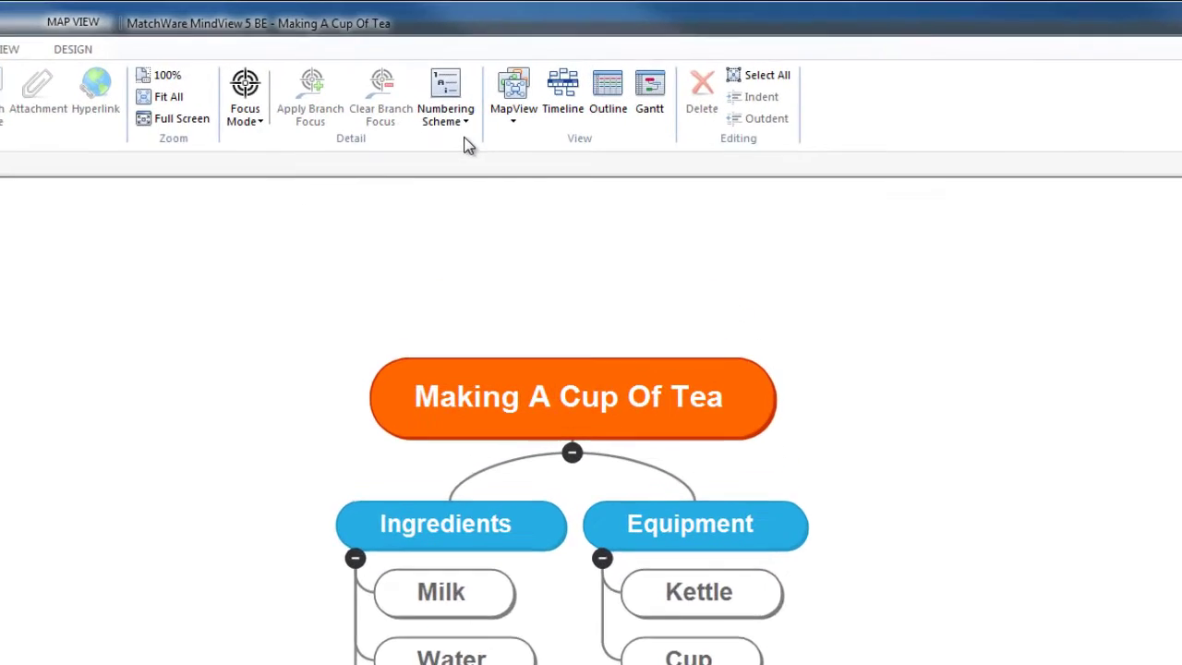
click(458, 111)
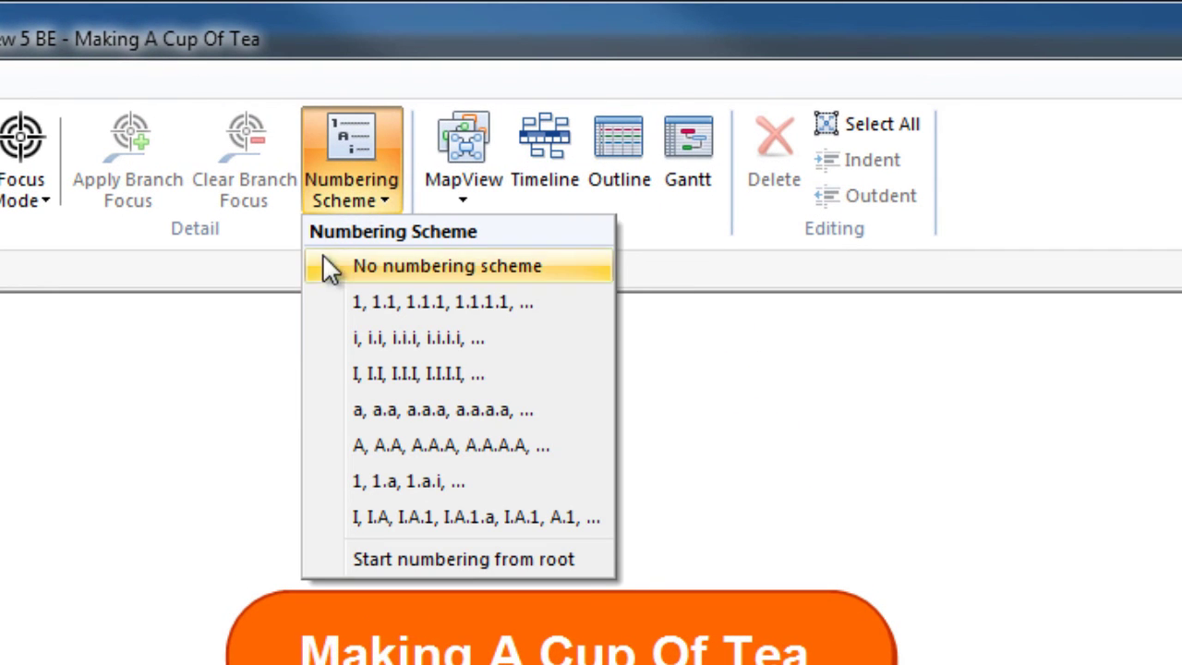